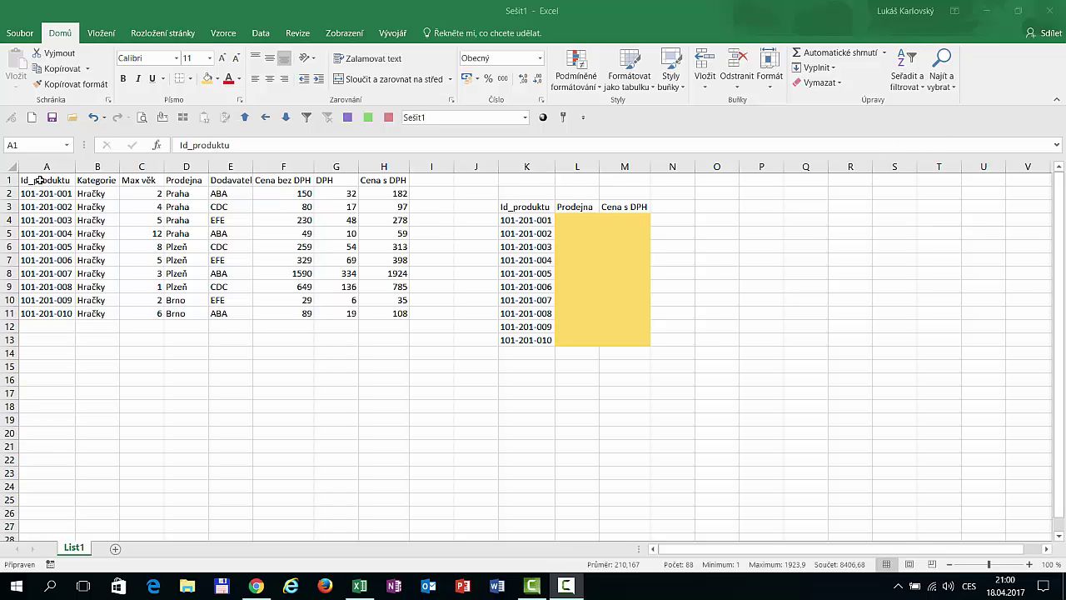
# Define the name tab for the source table range A1:H11
pyautogui.moveTo(39, 180); pyautogui.dragTo(388, 308)
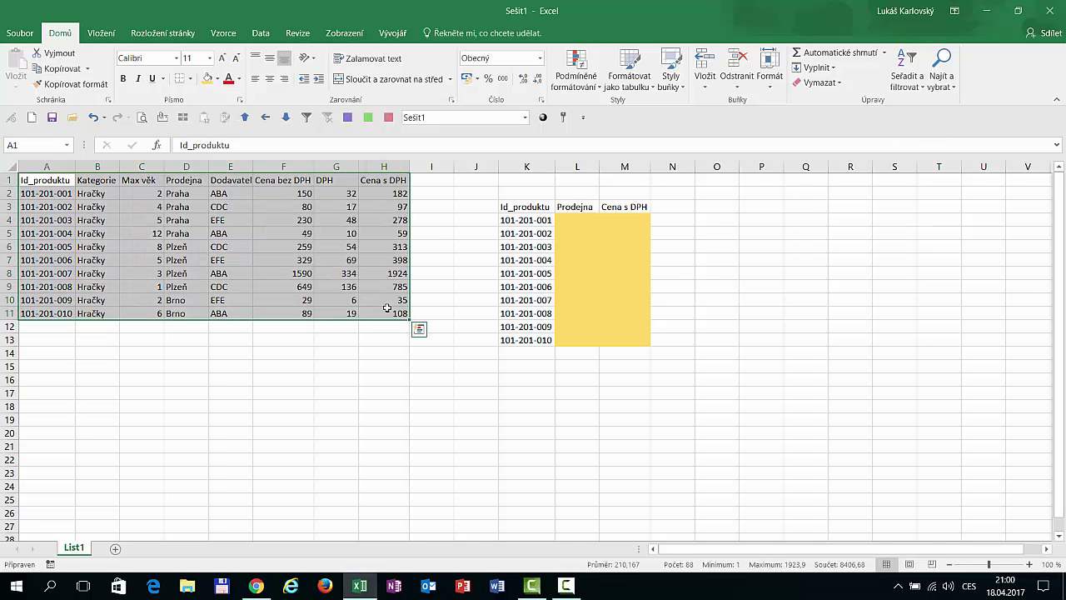
pyautogui.click(51, 145)
pyautogui.write('tab')
pyautogui.press('Return')
pyautogui.press('Return')
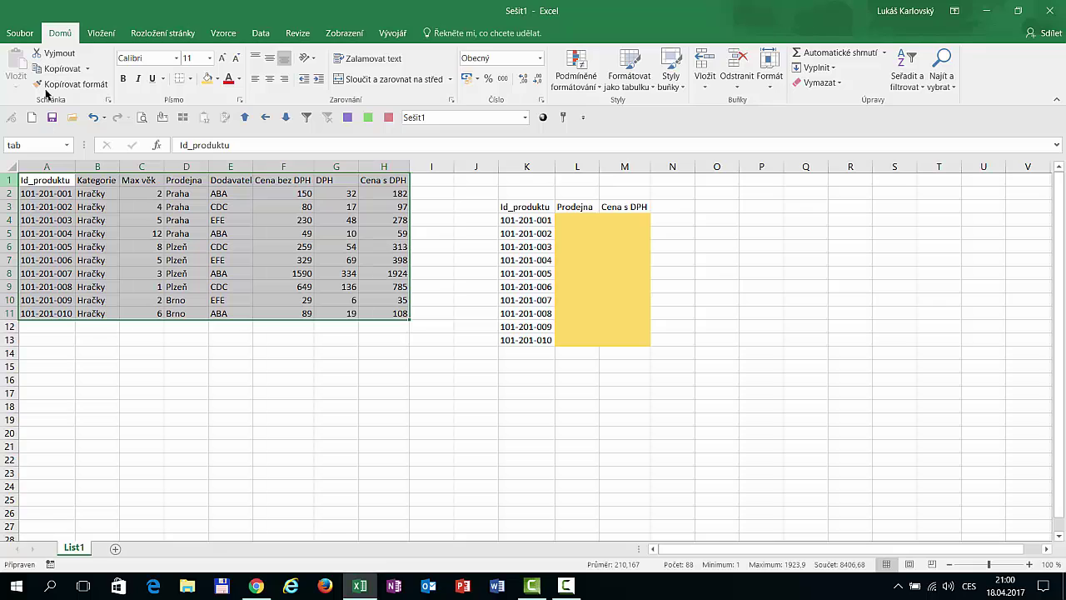
# Check the reference of the named range tab in the Name Manager
pyautogui.click(228, 33)
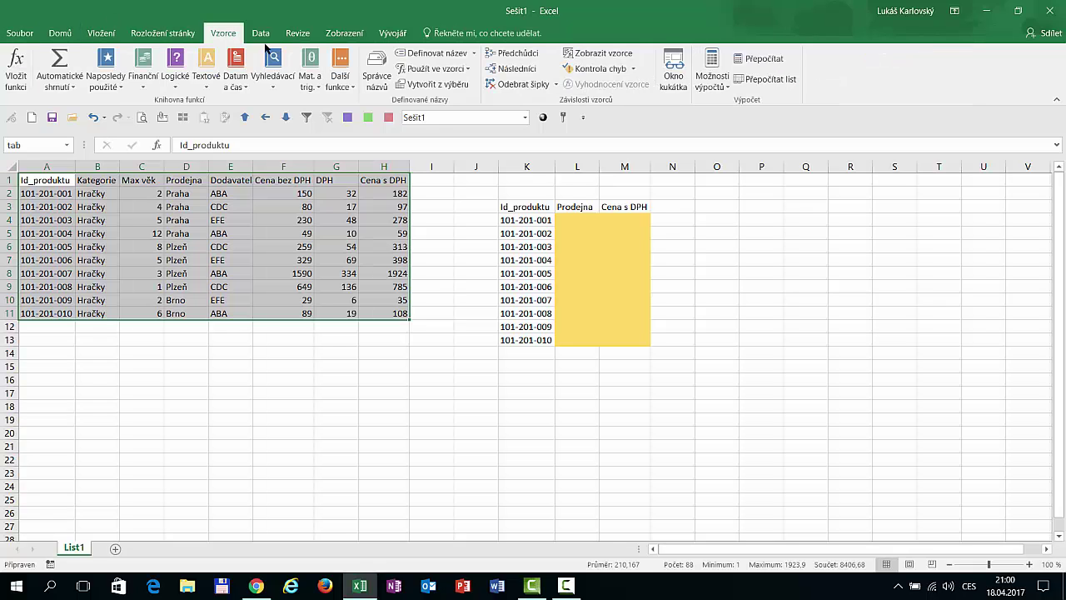
pyautogui.click(373, 71)
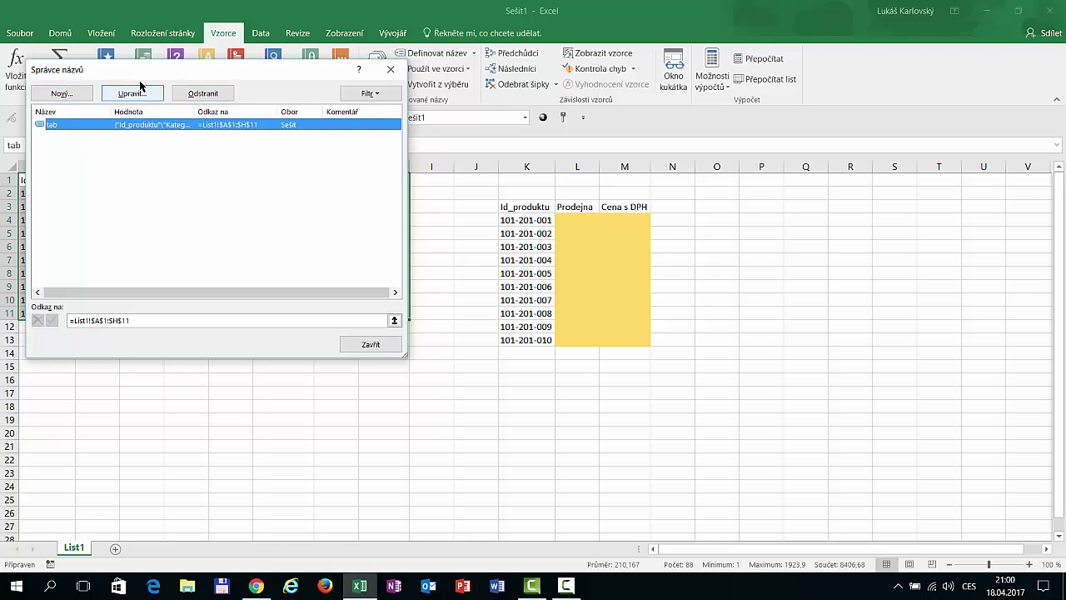
pyautogui.click(391, 70)
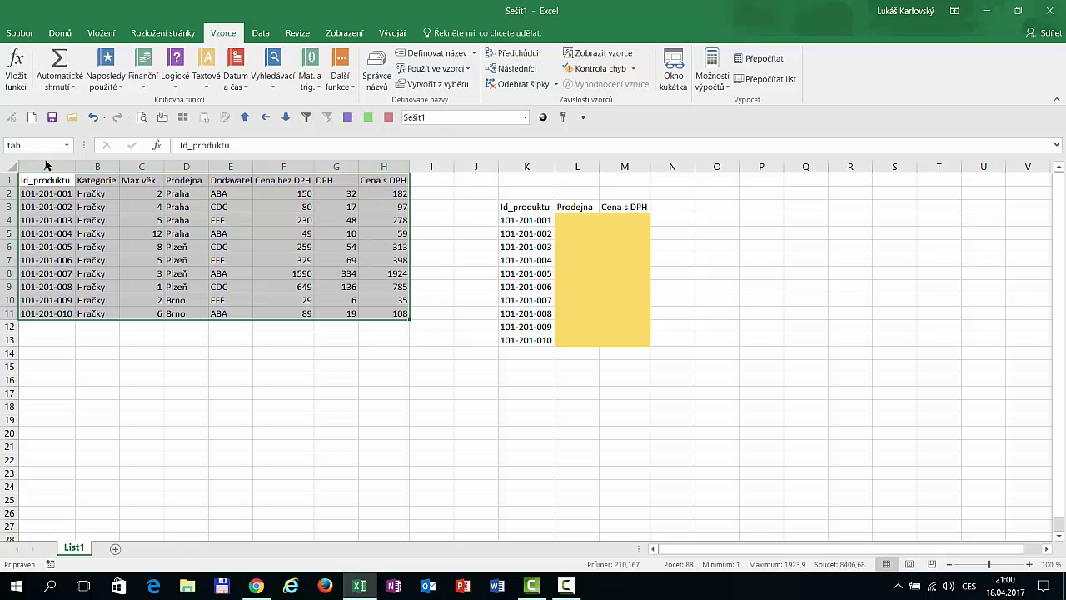
# Reselect the source table A1:H11 and enter the name tab for it again
pyautogui.moveTo(50, 179); pyautogui.dragTo(383, 314)
pyautogui.click(50, 144)
pyautogui.write('tab')
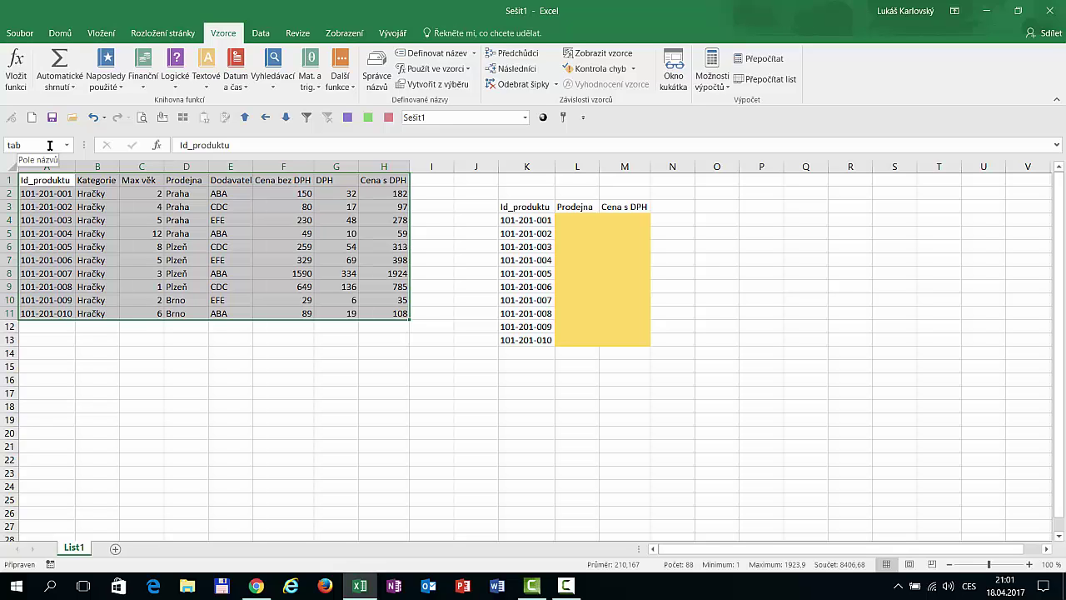
pyautogui.press('Return')
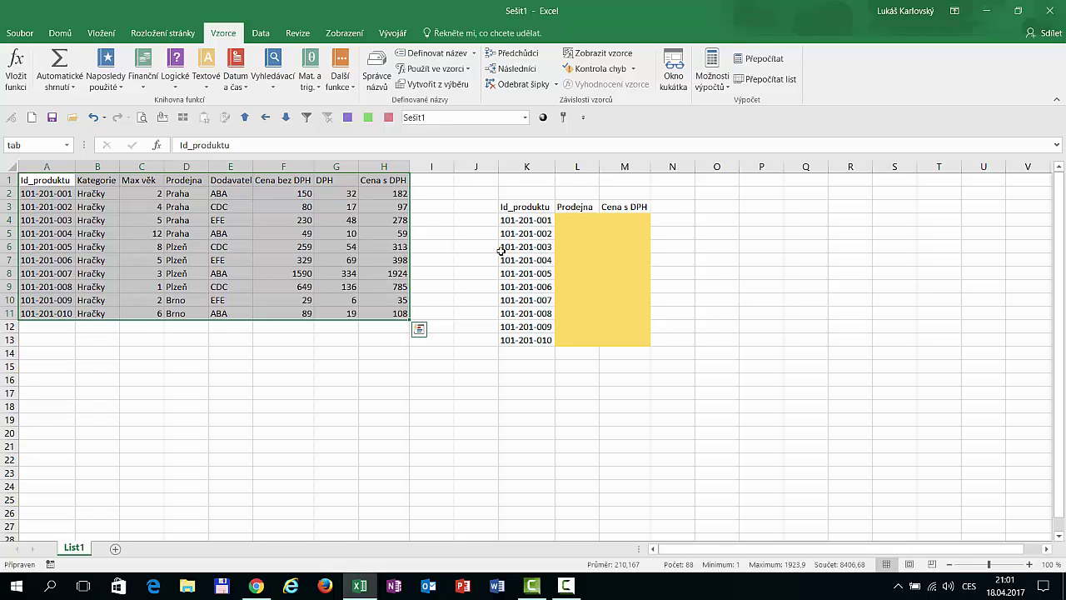
# Begin a SVYHLEDAT formula in L4 with the column-locked product ID $K4 as the lookup value
pyautogui.click(566, 221)
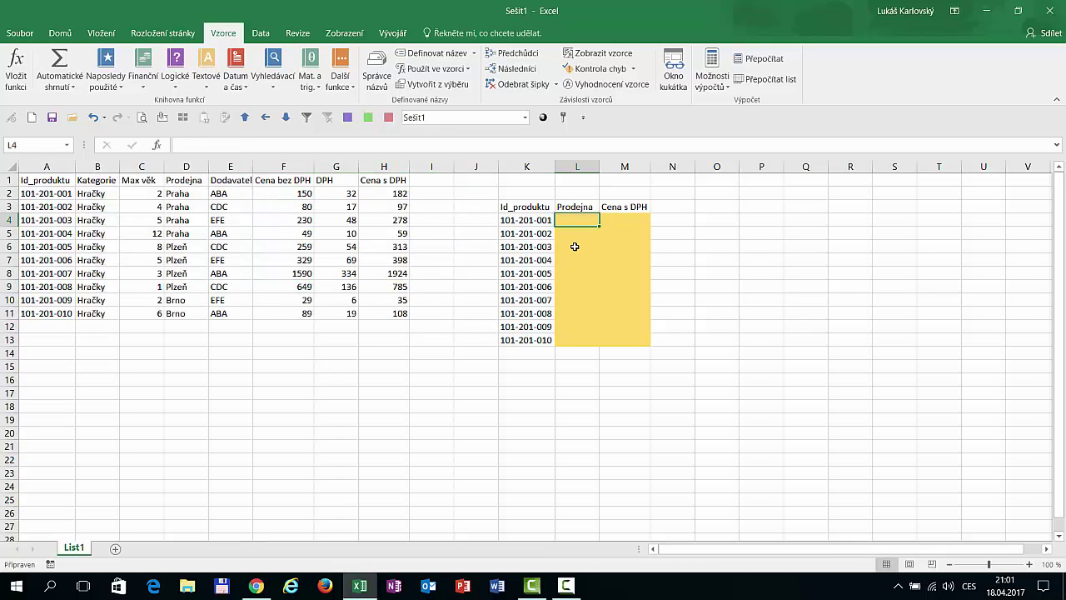
pyautogui.write('=svyhl')
pyautogui.press('Tab')
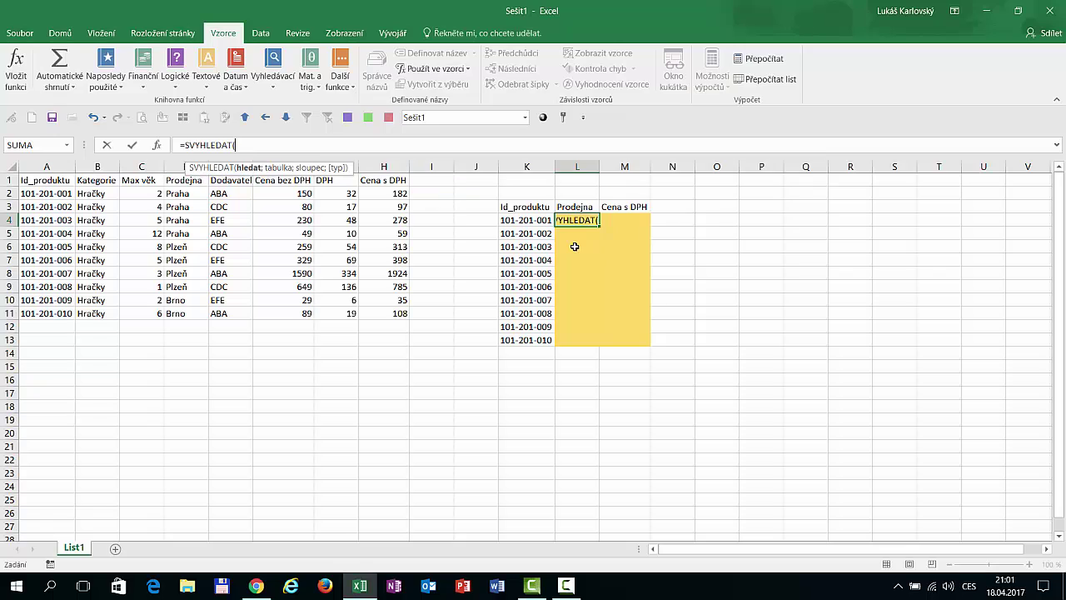
pyautogui.click(536, 221)
pyautogui.press('F4')
pyautogui.press('F4')
pyautogui.press('F4')
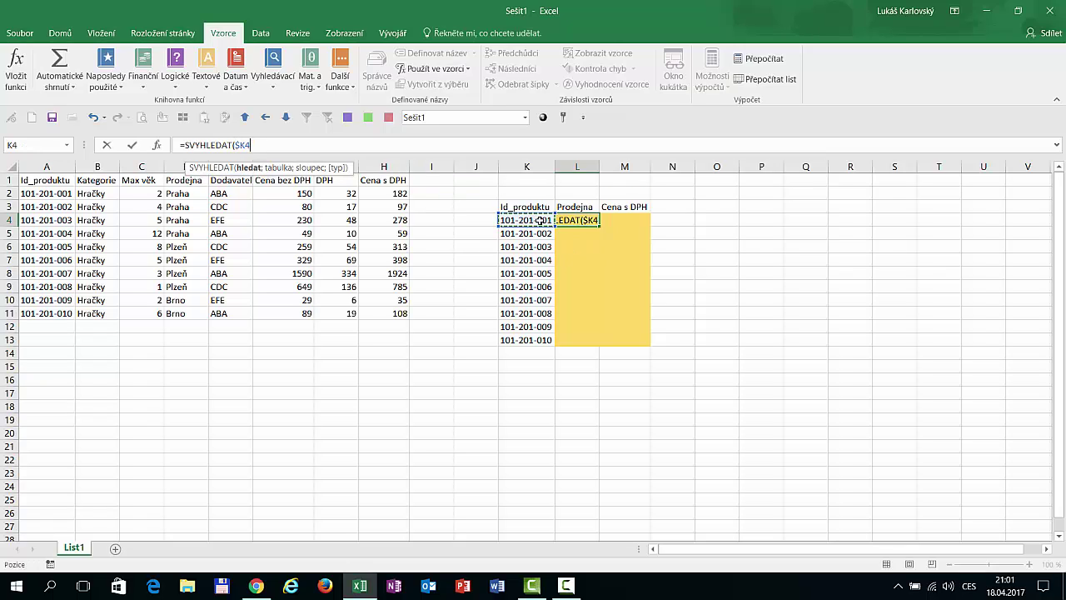
pyautogui.write(';')
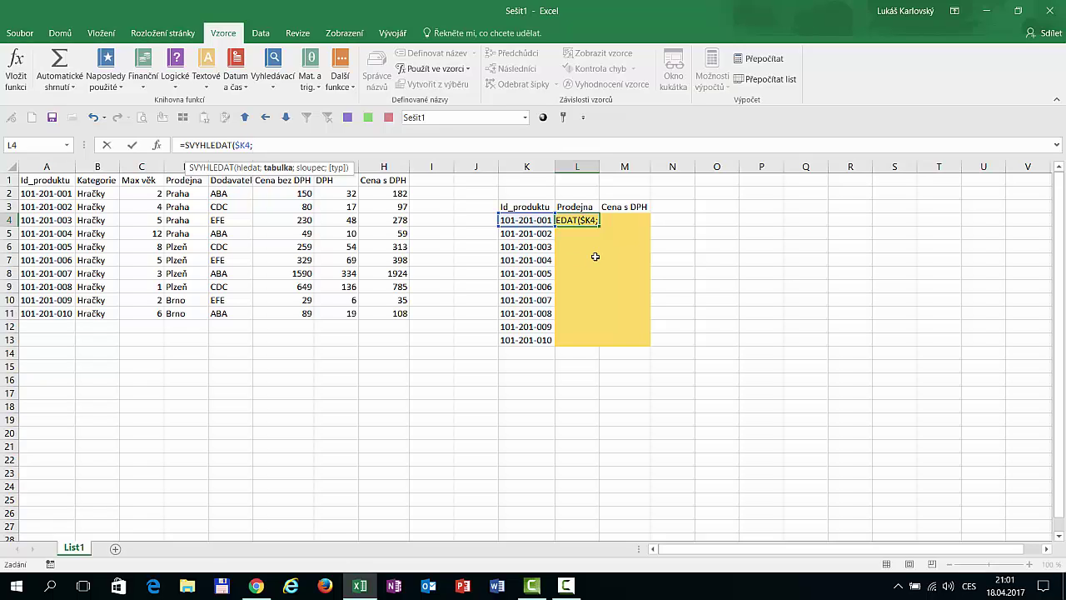
# Give SVYHLEDAT the table tab and exact match 0, leaving the column argument empty
pyautogui.write('tab')
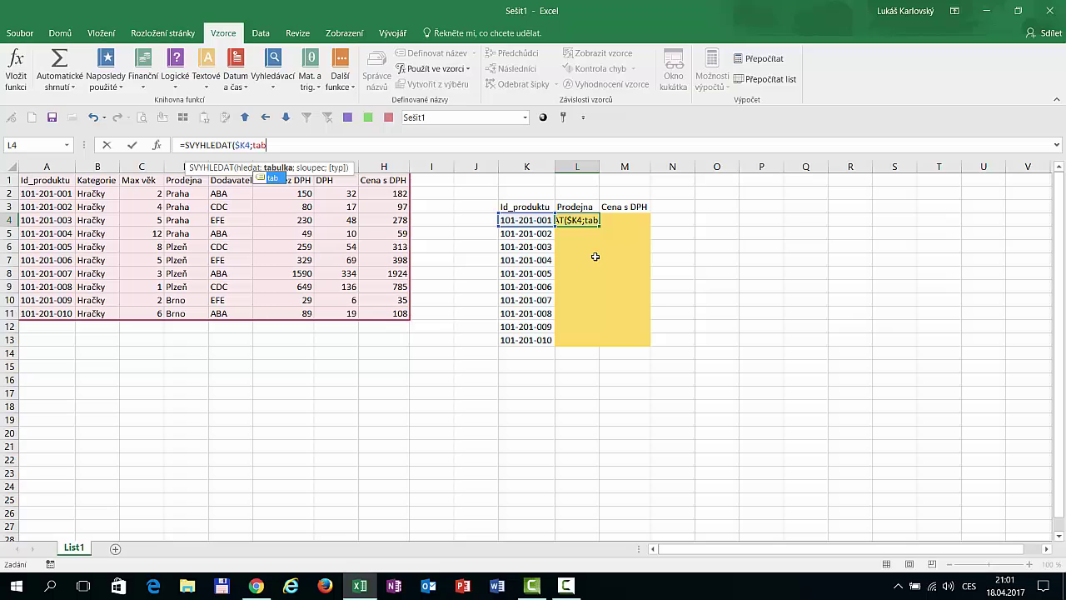
pyautogui.write(';')
pyautogui.write(';')
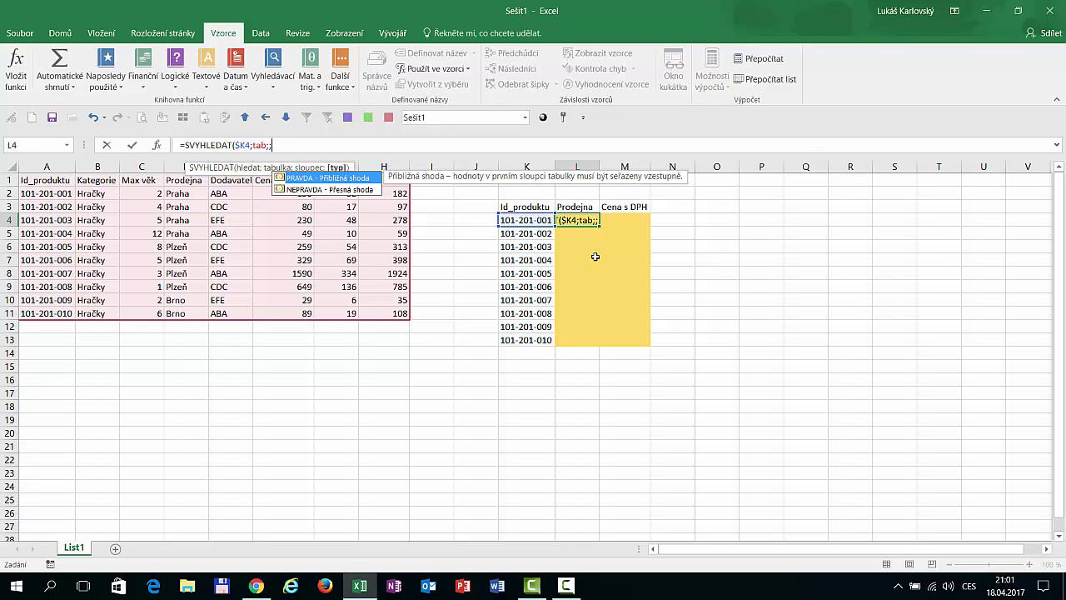
pyautogui.write('0)')
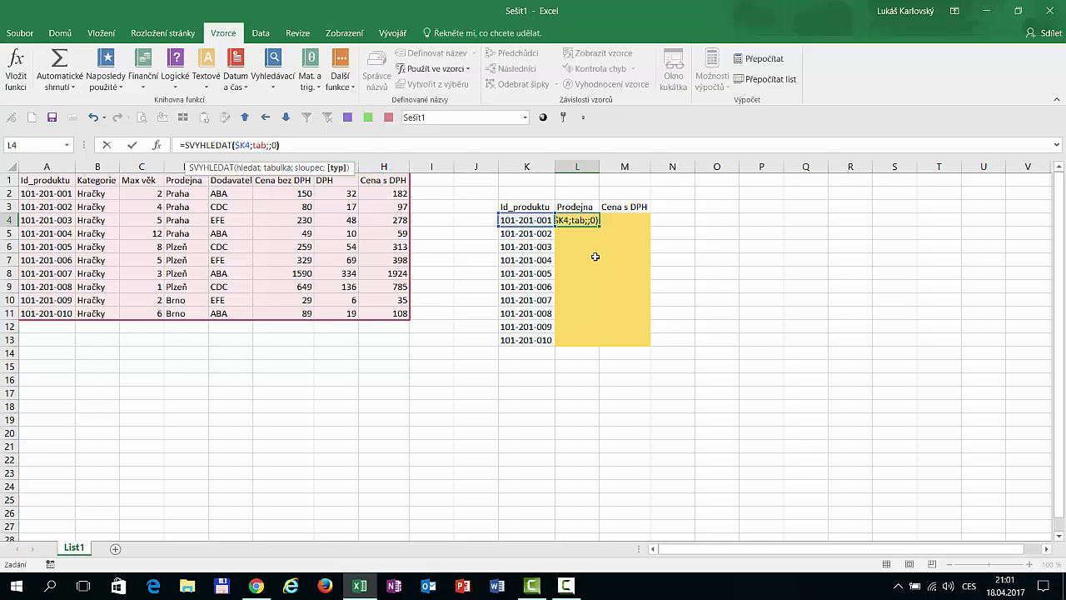
# Insert POZVYHLEDAT as the column argument, with the row-locked Prodejna header L$3 as its lookup value
pyautogui.click(271, 145)
pyautogui.press('Left')
pyautogui.write('poz')
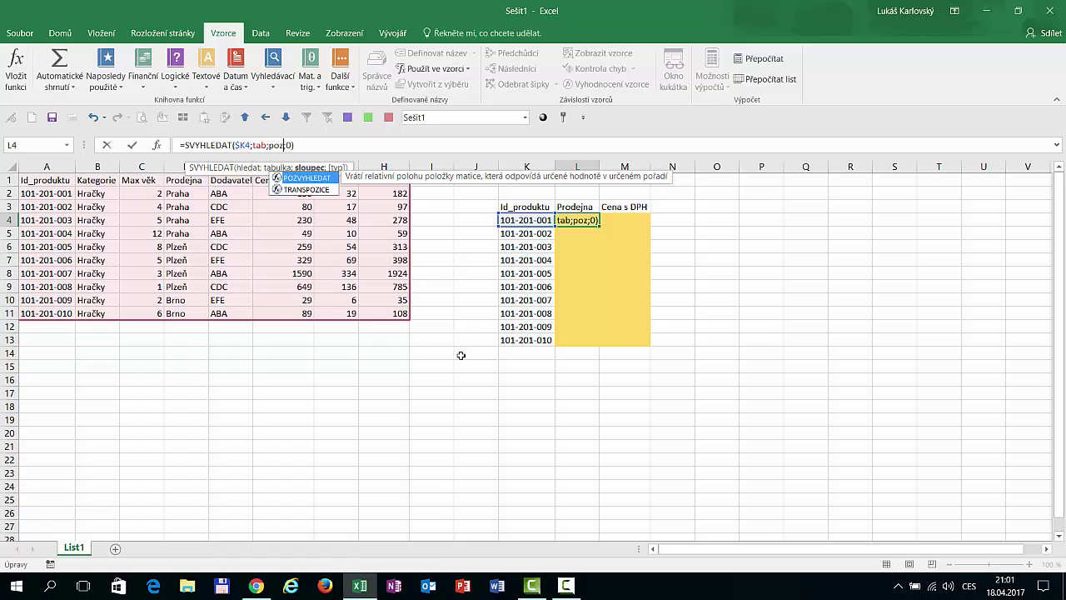
pyautogui.press('Tab')
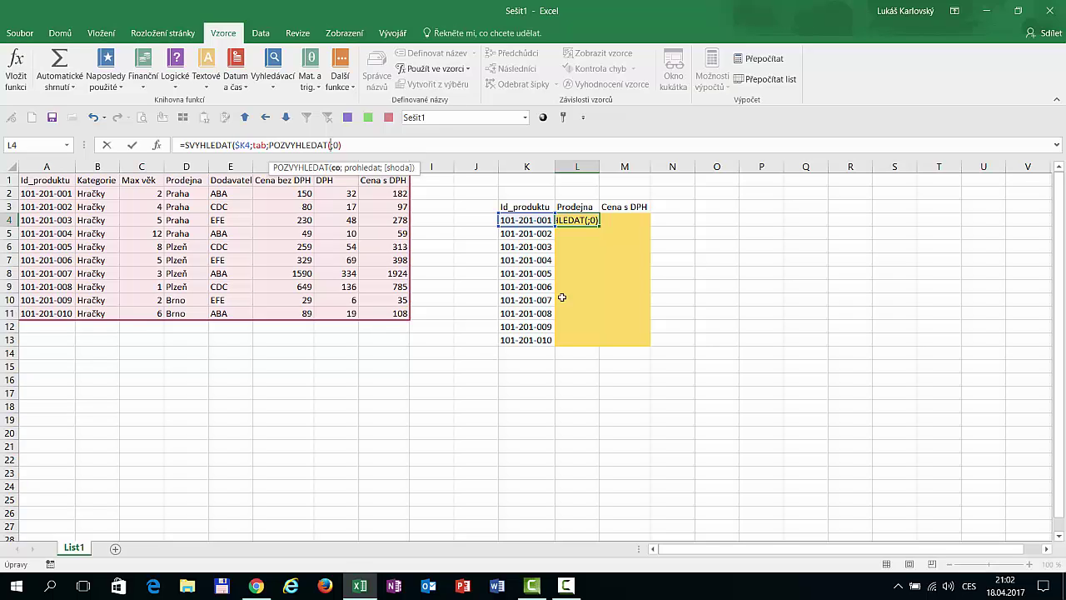
pyautogui.click(582, 207)
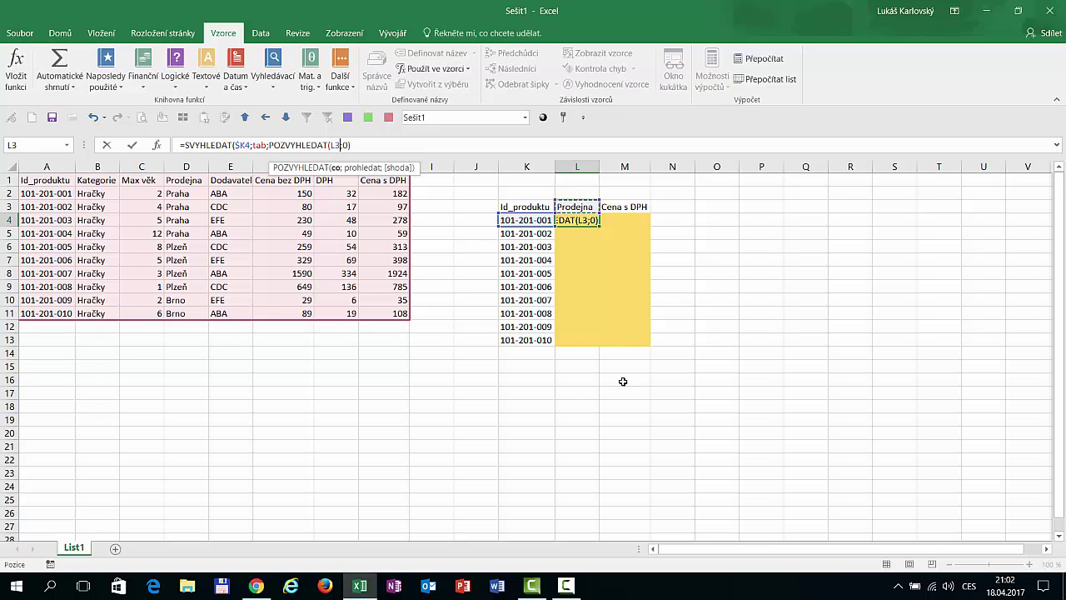
pyautogui.press('F4')
pyautogui.press('F4')
pyautogui.write(';')
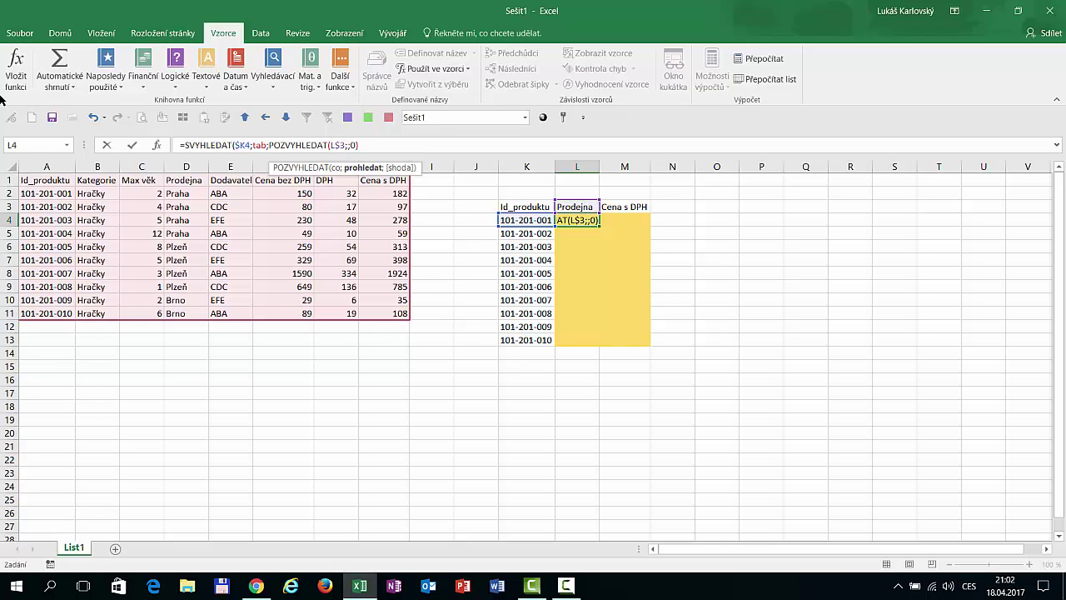
# Make POZVYHLEDAT search row $1:$1 with exact match 0 and complete the L4 formula
pyautogui.click(8, 176)
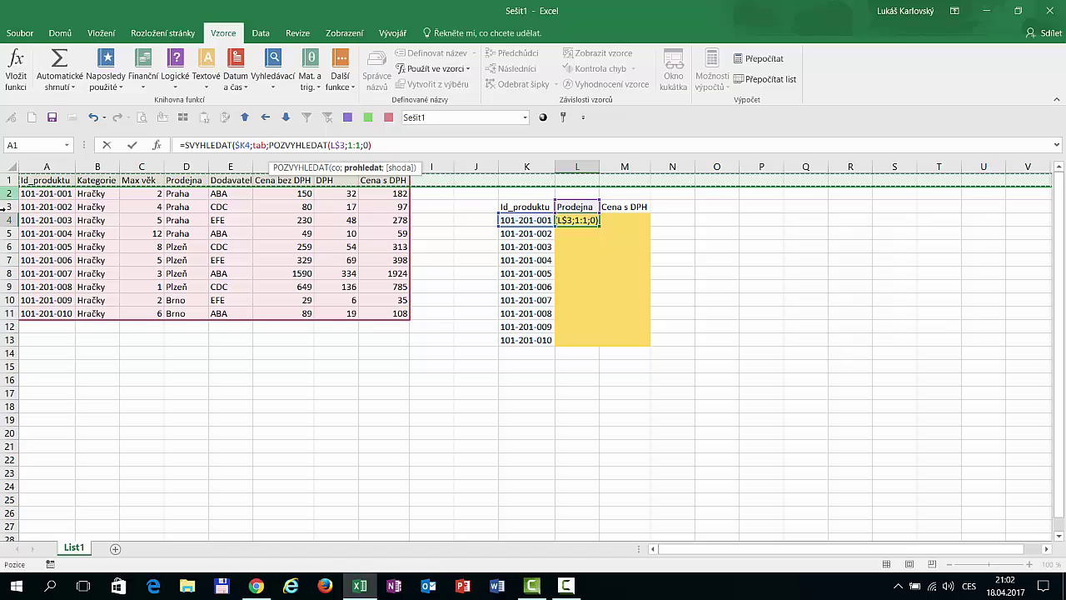
pyautogui.press('F4')
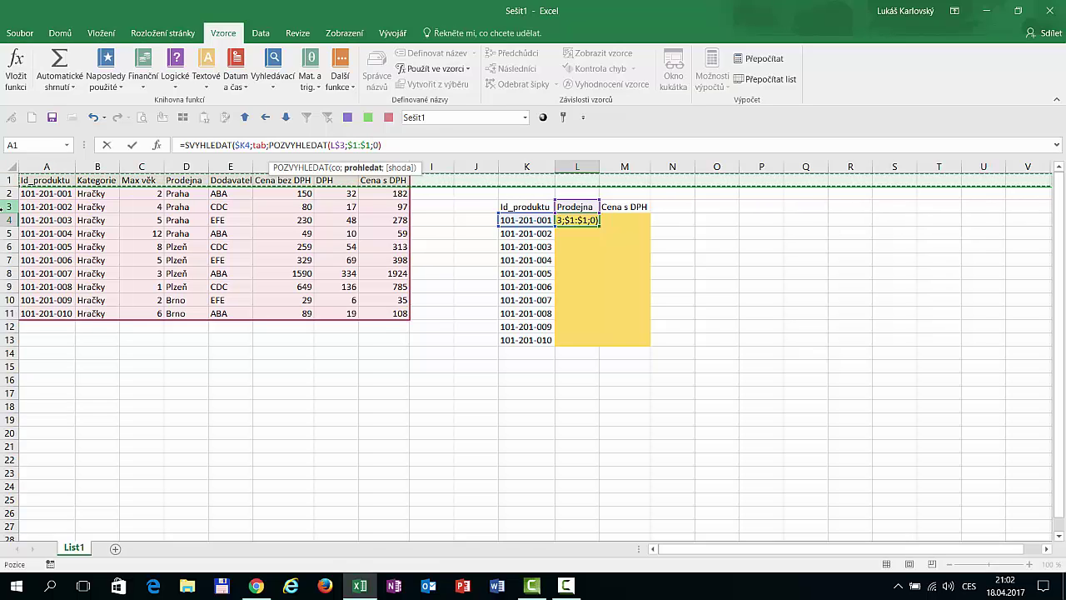
pyautogui.write(';')
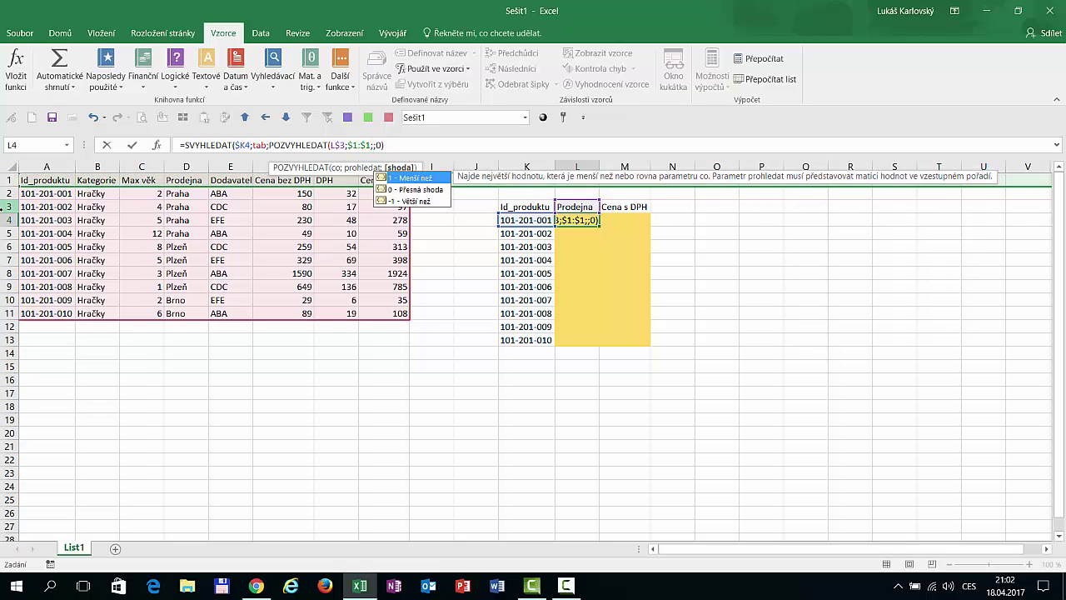
pyautogui.write('0)')
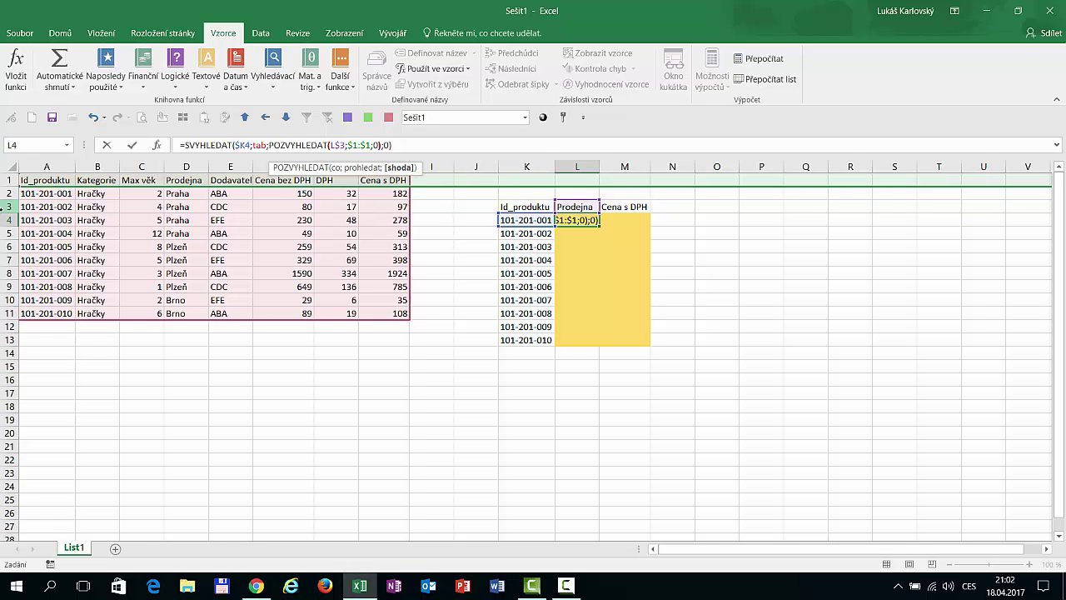
pyautogui.press('Return')
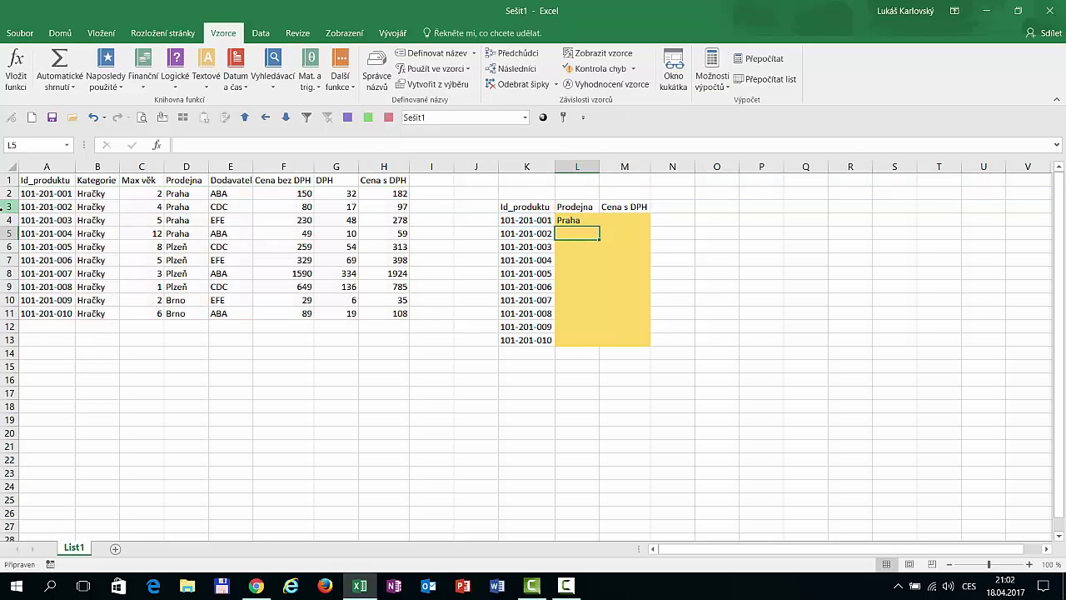
# Fill the L4 formula into the whole yellow range L4:M13
pyautogui.press('Up')
pyautogui.press('F2')
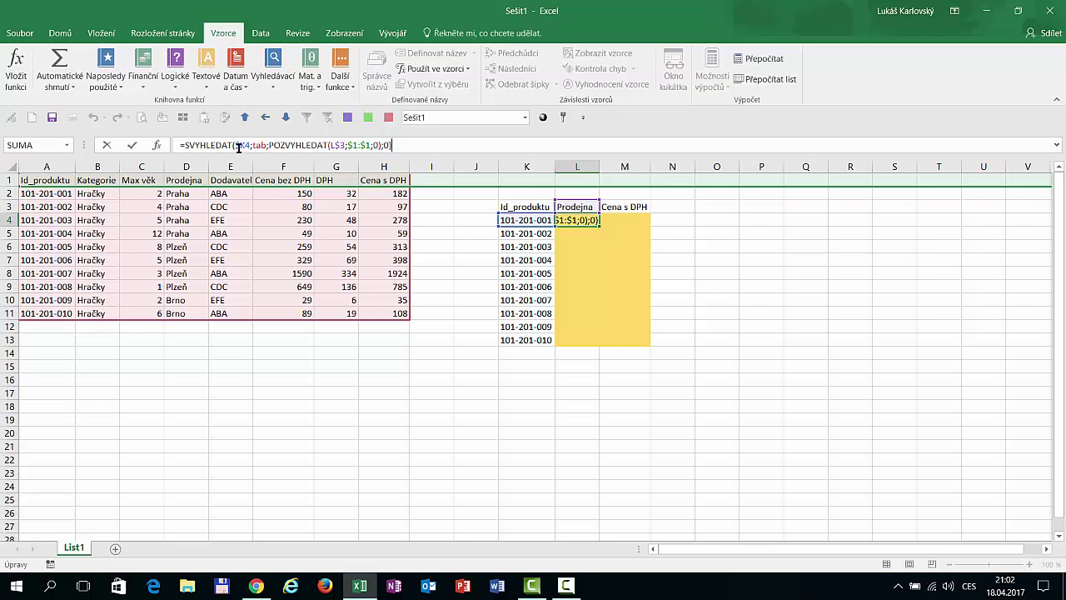
pyautogui.hotkey('ctrl', 'Return')
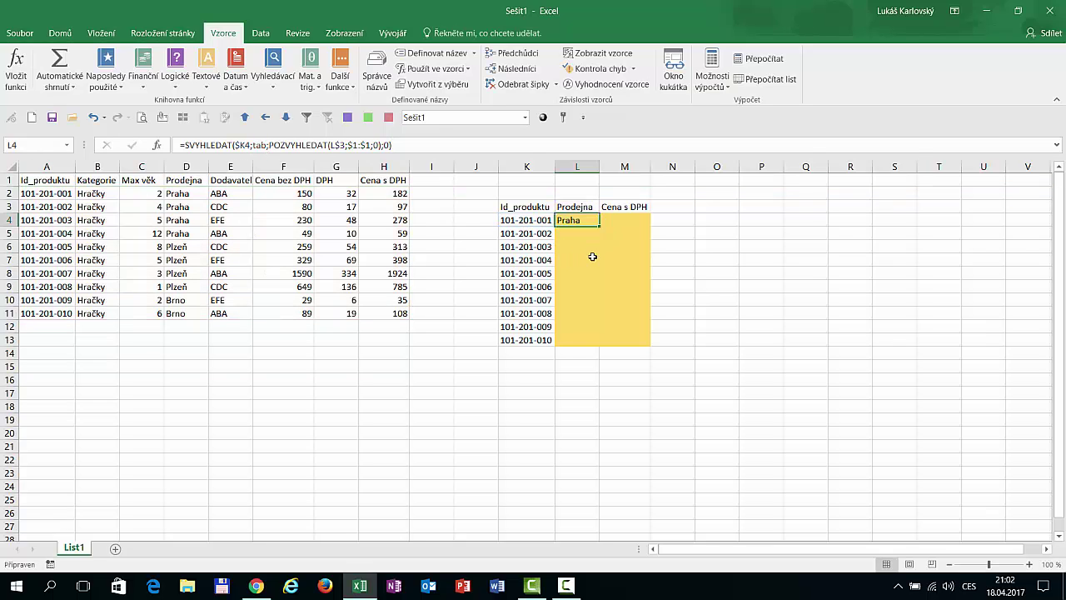
pyautogui.keyDown('shift'); pyautogui.click(635, 342); pyautogui.keyUp('shift')
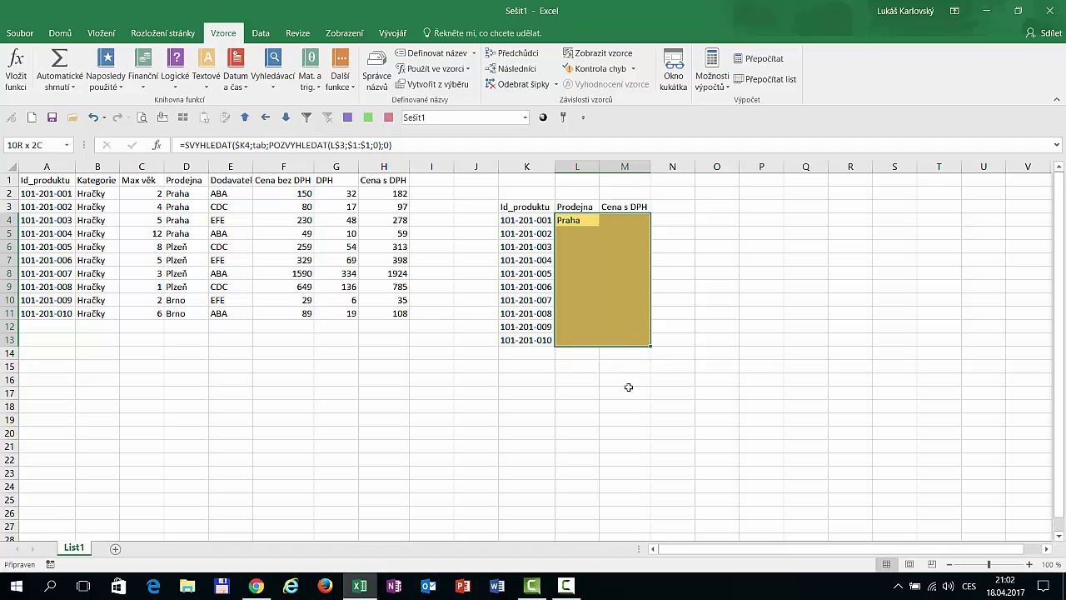
pyautogui.press('F2')
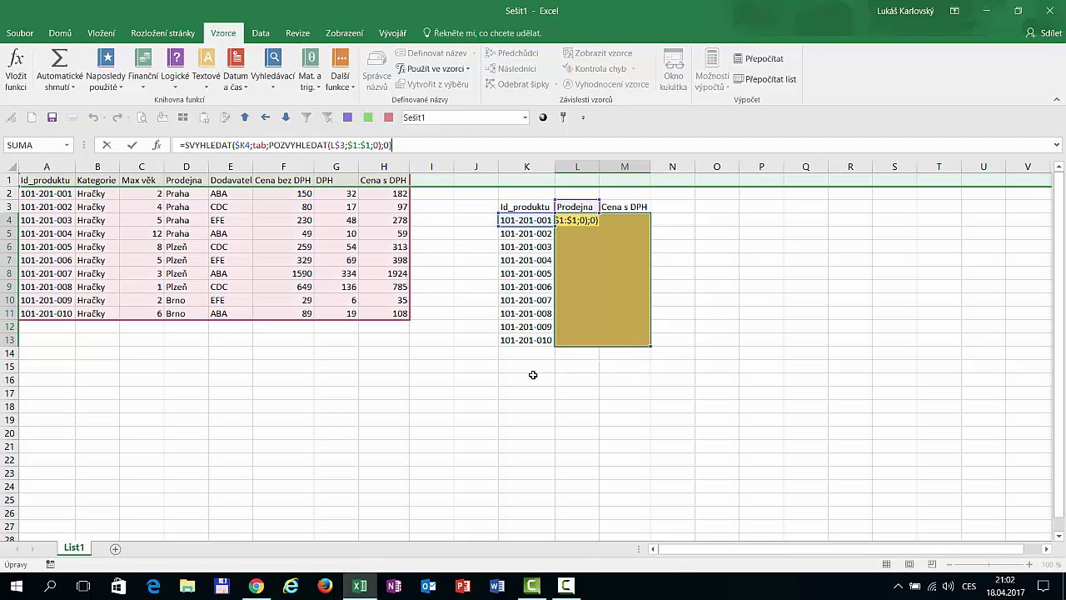
pyautogui.hotkey('ctrl', 'Return')
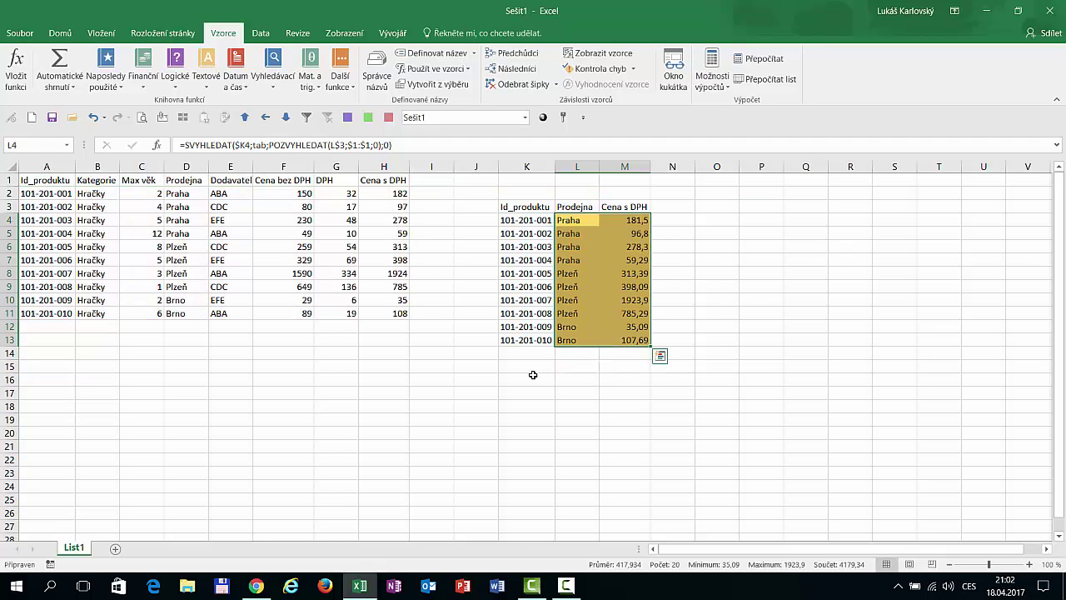
# Examine the filled formulas in the Prodejna column and in M4, including the cells they reference
pyautogui.click(571, 221)
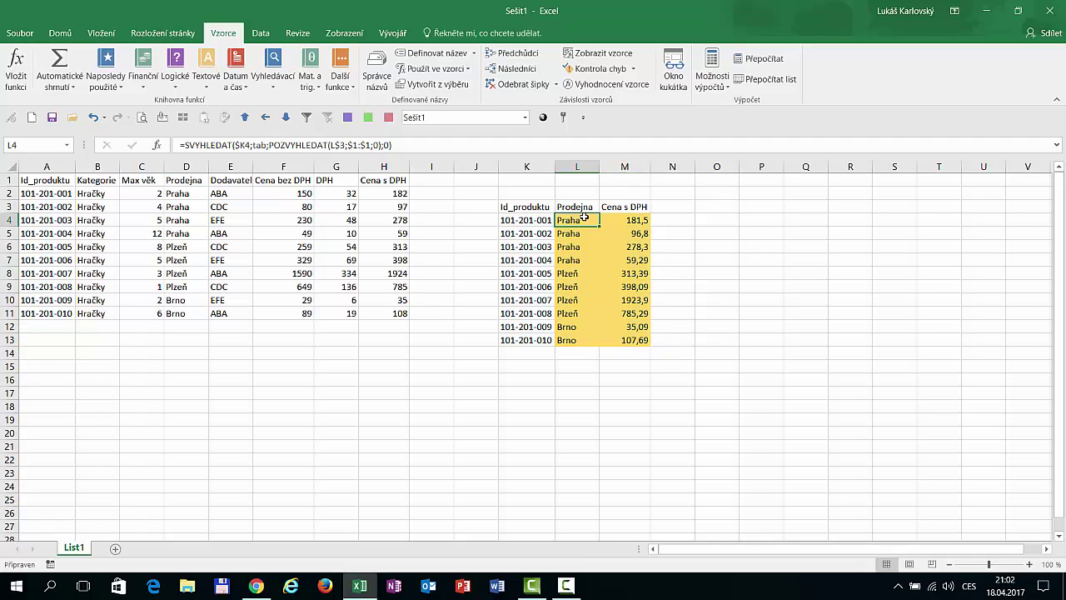
pyautogui.moveTo(583, 218); pyautogui.dragTo(580, 342)
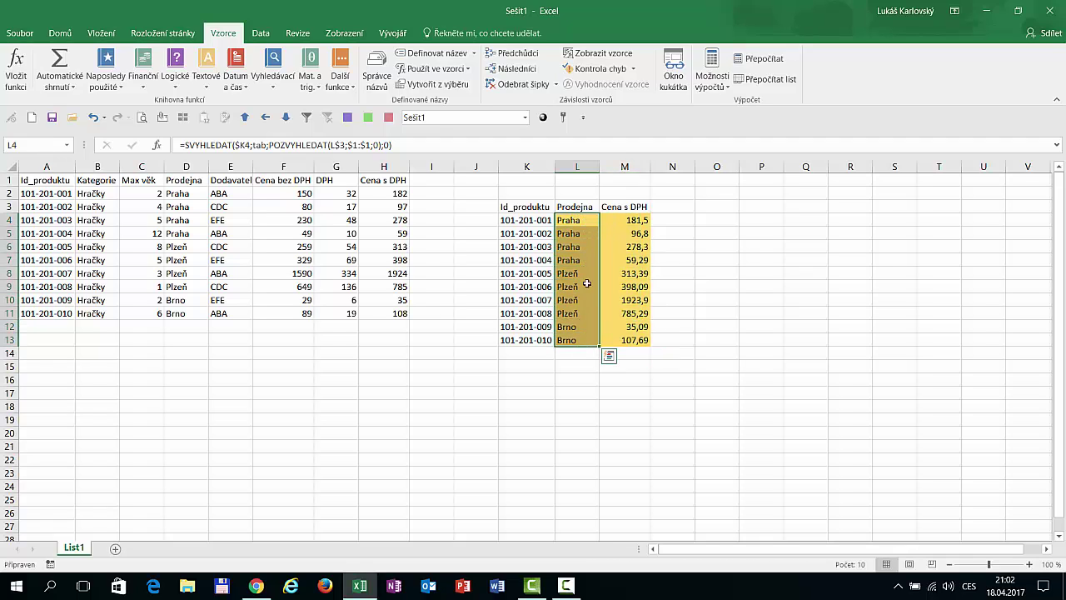
pyautogui.click(634, 219)
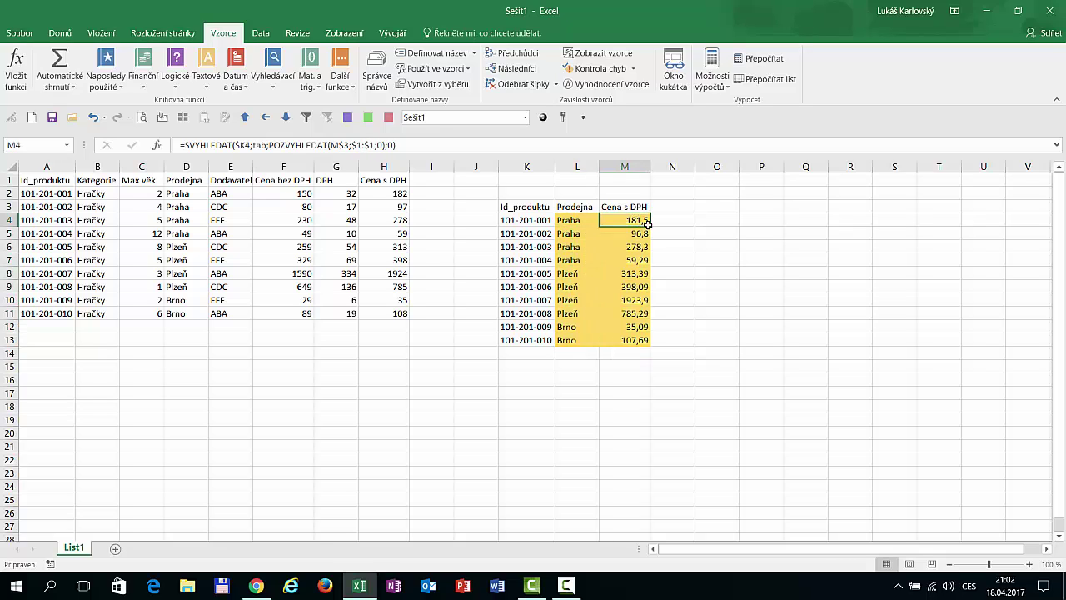
pyautogui.doubleClick(632, 220)
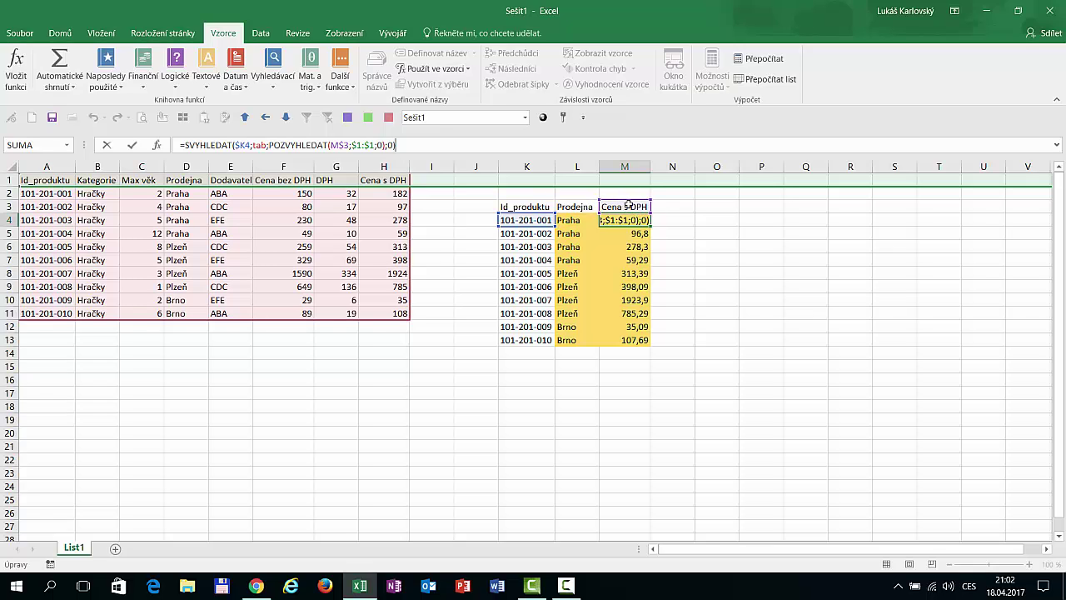
pyautogui.press('Escape')
# Change the header in M3 to "Cena bez DPH"
pyautogui.click(618, 206)
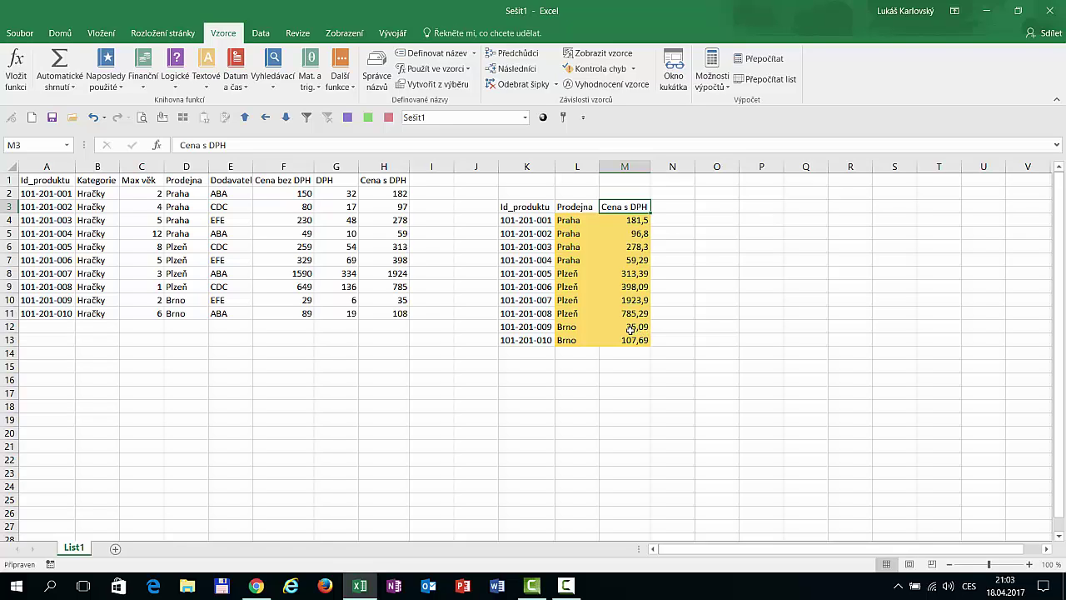
pyautogui.write('Cena')
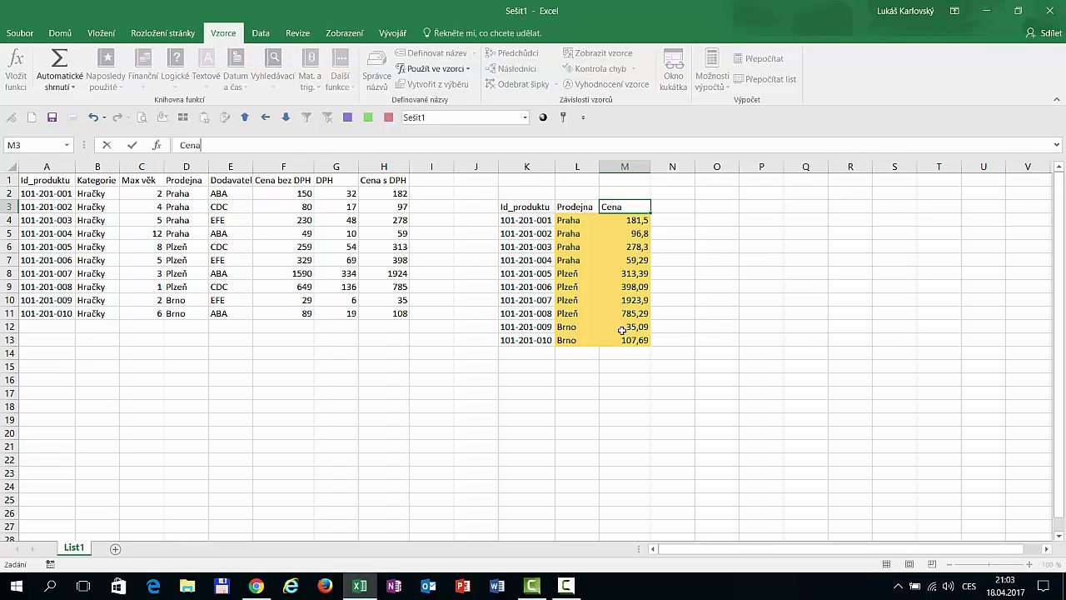
pyautogui.write(' bez DPH')
pyautogui.press('Return')
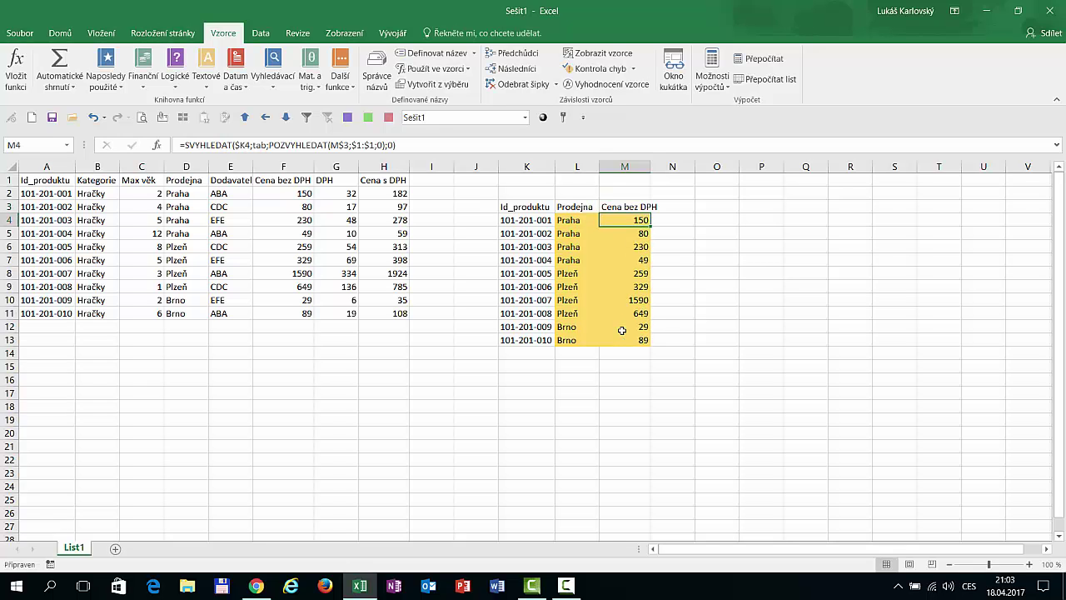
# Add the header "DPH" in N3
pyautogui.press('Up')
pyautogui.press('Right')
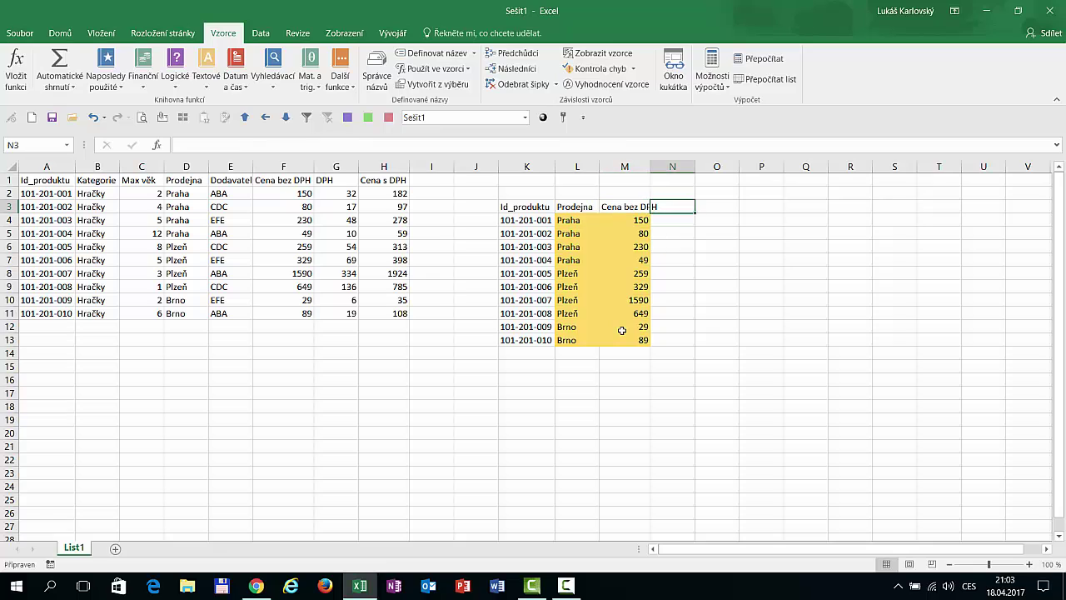
pyautogui.write('DPH')
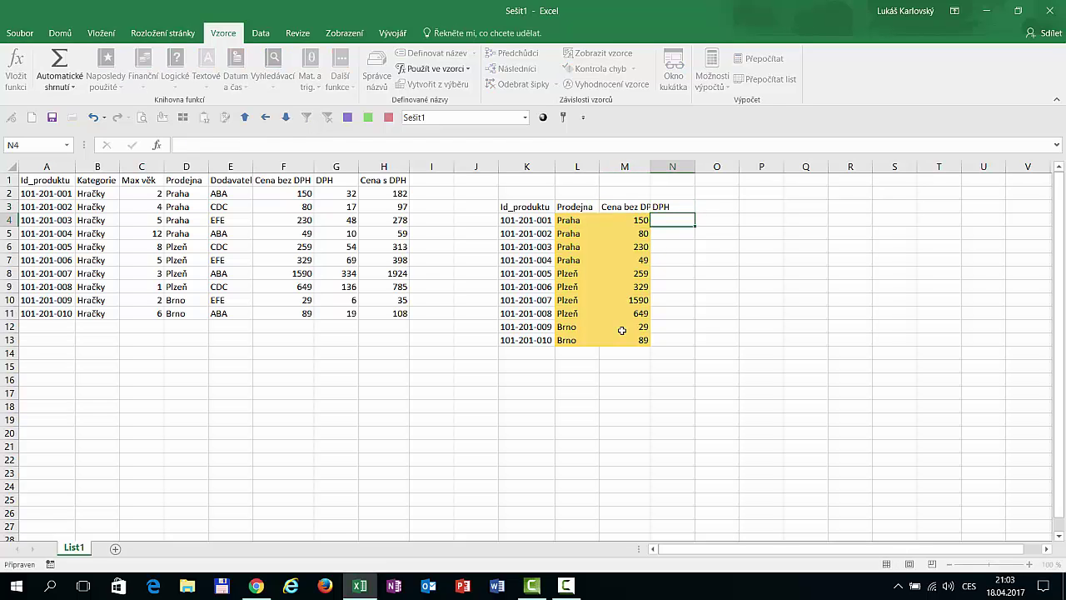
pyautogui.press('Return')
# Copy the formulas from M4:M13 into N4:N13 and return to cell A1
pyautogui.moveTo(634, 220); pyautogui.dragTo(632, 339)
pyautogui.hotkey('ctrl', 'c')
pyautogui.click(672, 220)
pyautogui.hotkey('ctrl', 'v')
pyautogui.press('ctrl')
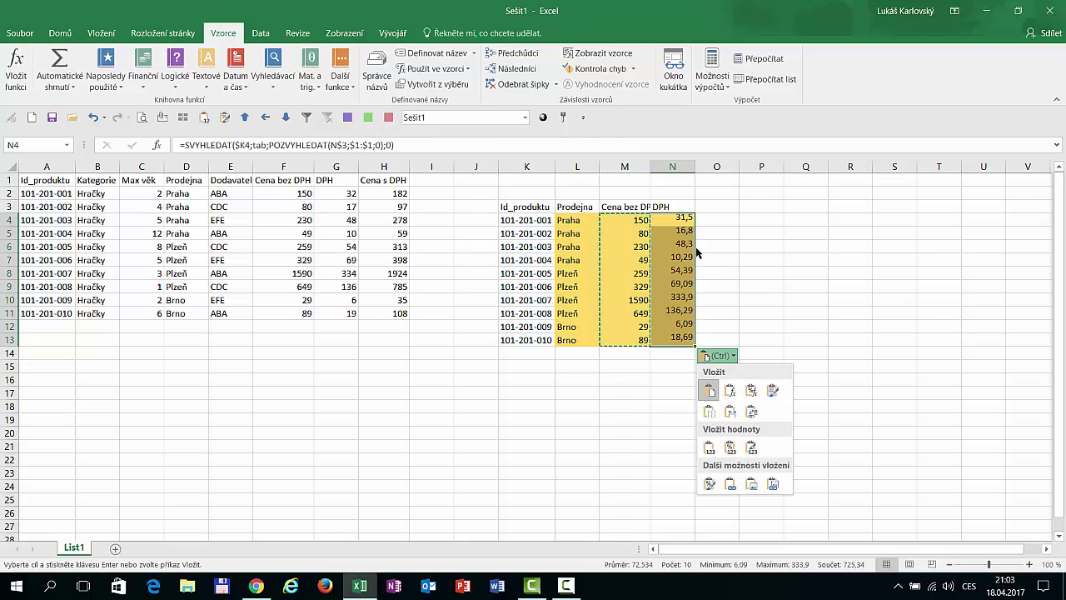
pyautogui.hotkey('ctrl', 'Home')
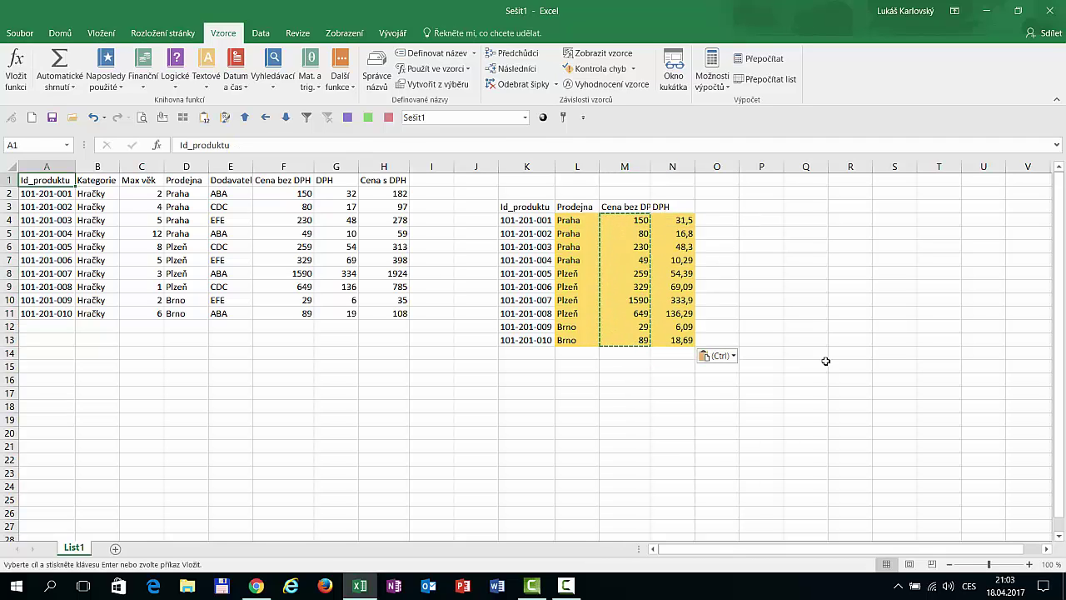